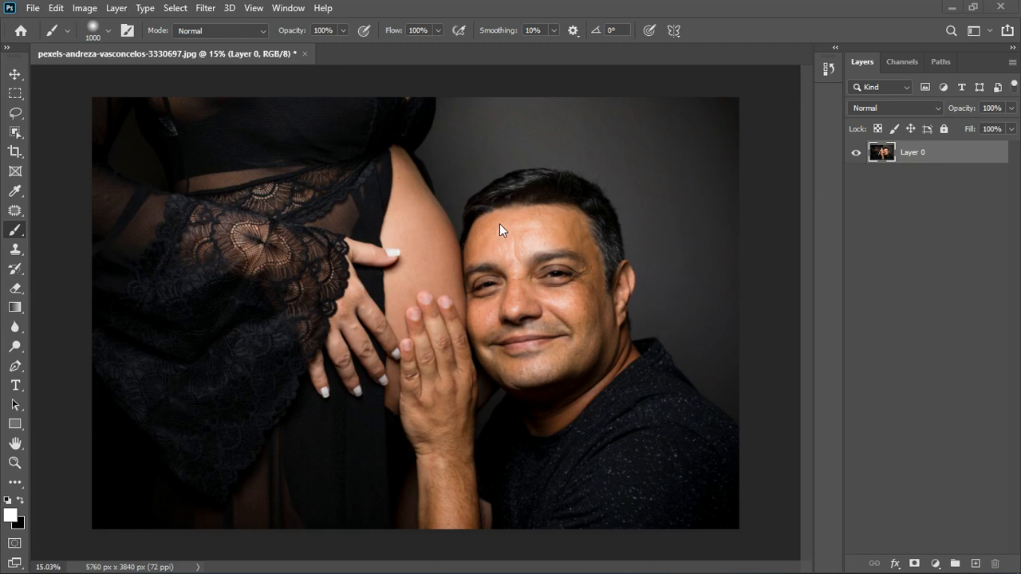
# Step: Add a Black & White adjustment layer above the photo and keep the Default preset
pyautogui.click(936, 564)
pyautogui.click(943, 444)
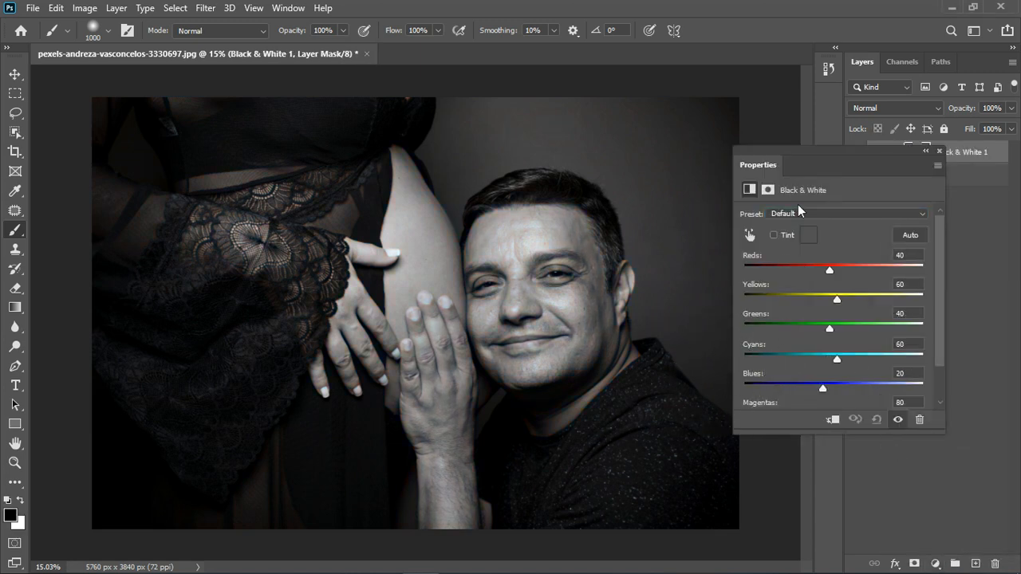
pyautogui.click(822, 213)
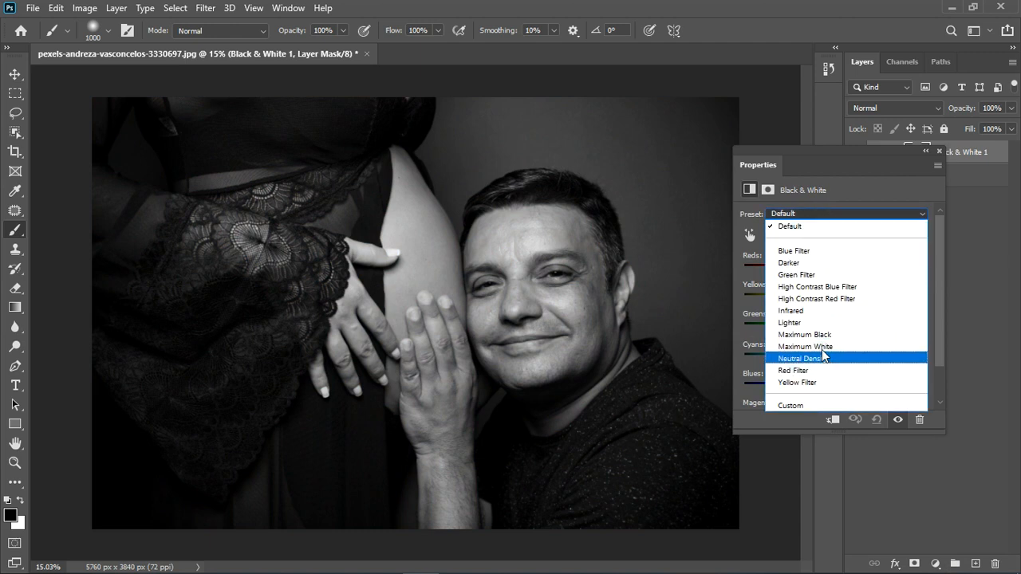
pyautogui.click(829, 228)
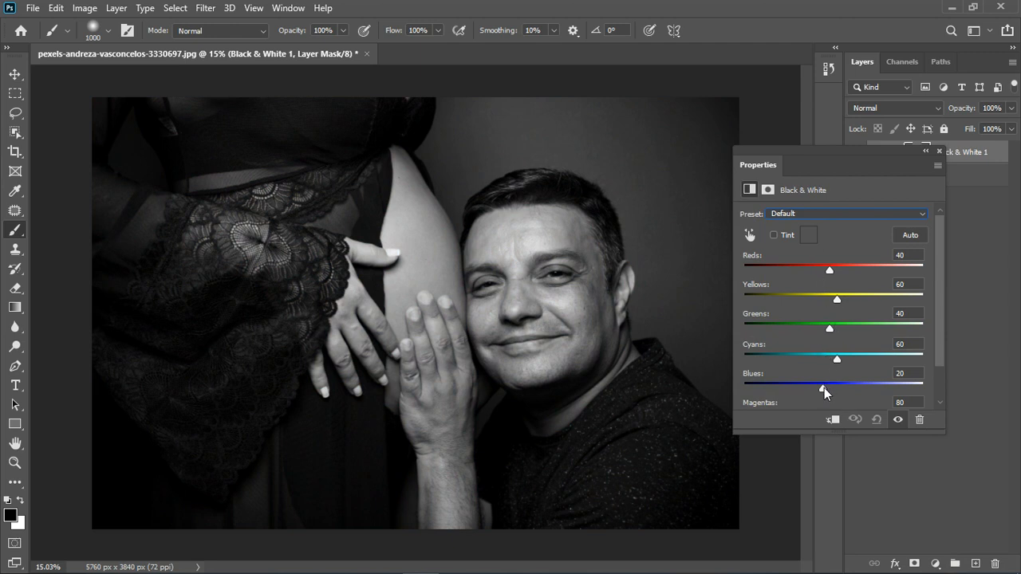
# Step: Set the Black & White adjustment's Blues to -127, Cyans to -115, Greens to -179, Yellows to about 77 and Reds to about -10
pyautogui.moveTo(825, 387); pyautogui.dragTo(770, 389)
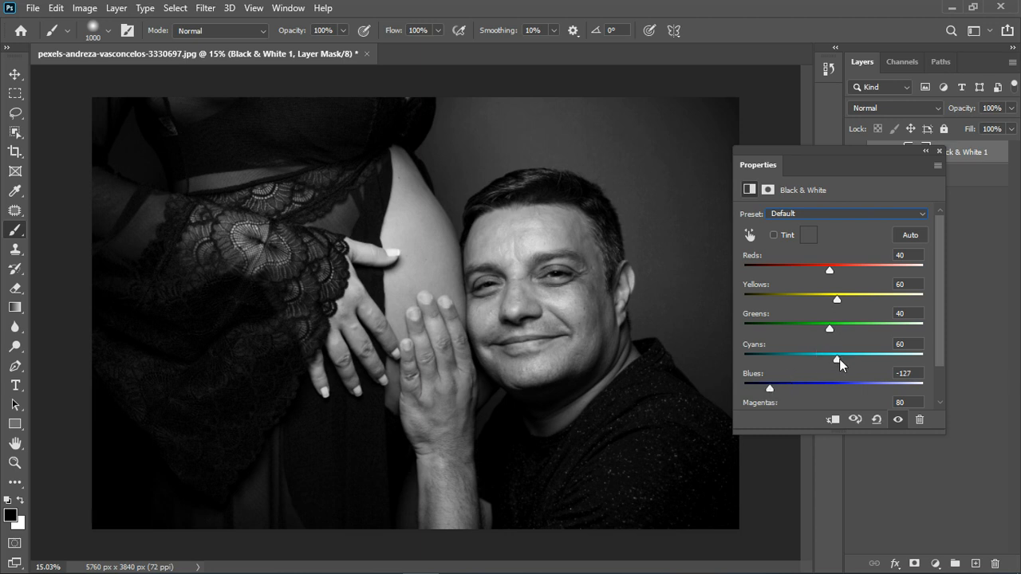
pyautogui.moveTo(837, 359); pyautogui.dragTo(775, 360)
pyautogui.moveTo(830, 329); pyautogui.dragTo(753, 328)
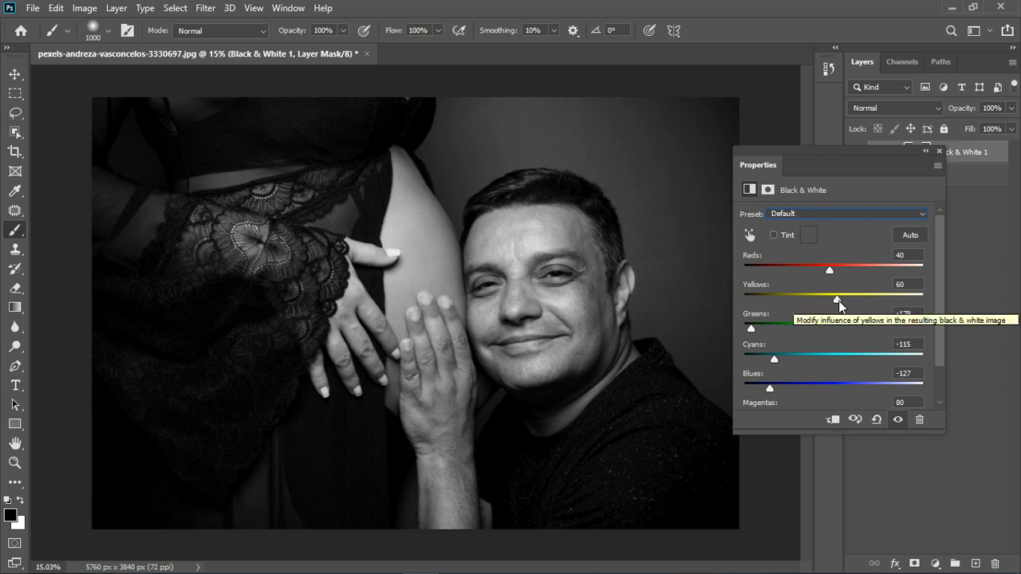
pyautogui.moveTo(838, 300); pyautogui.dragTo(812, 268)
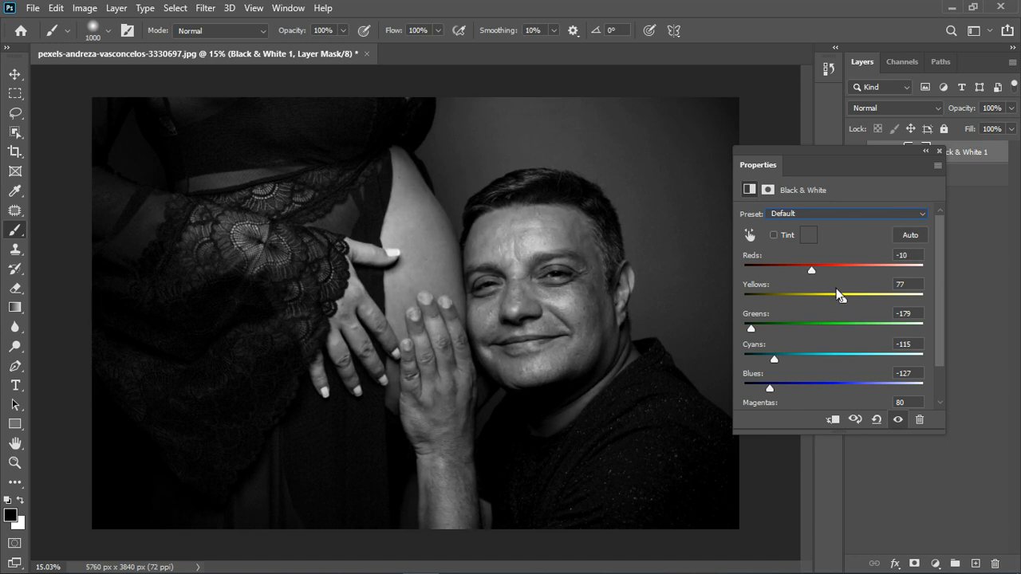
pyautogui.moveTo(846, 301); pyautogui.dragTo(811, 271)
pyautogui.click(938, 151)
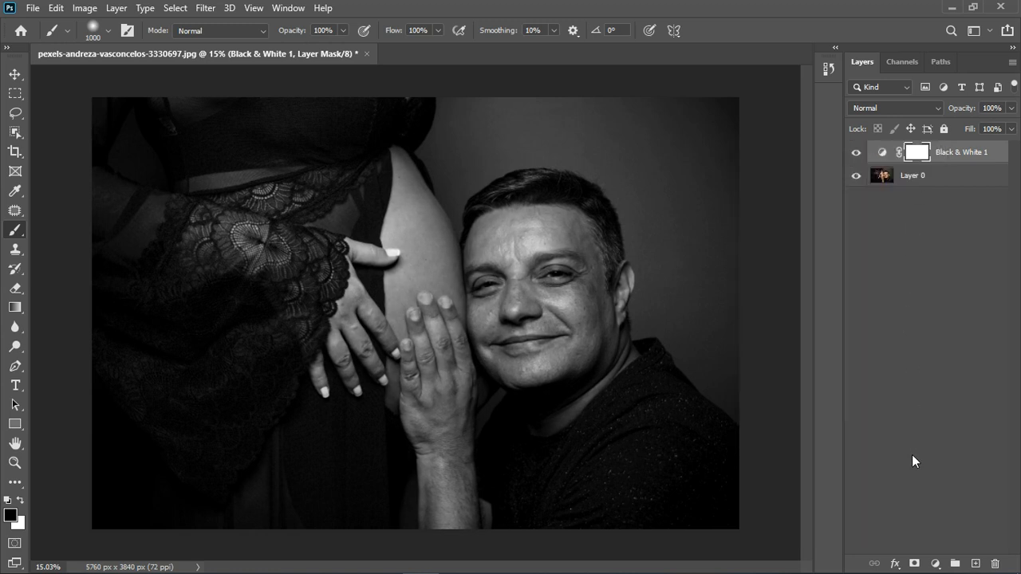
# Step: Add an Exposure adjustment layer with Gamma Correction set to 0.86
pyautogui.click(935, 563)
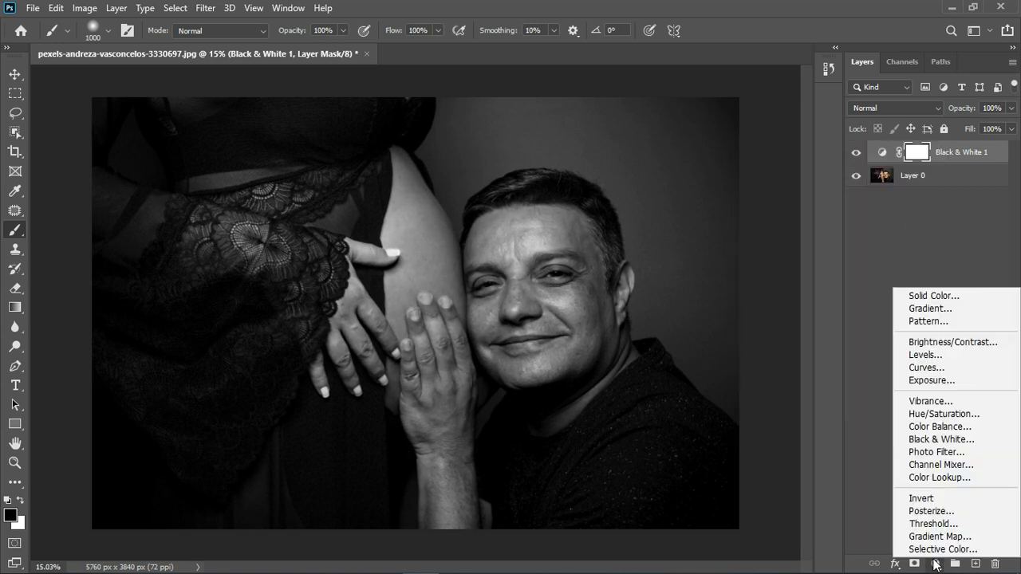
pyautogui.click(931, 381)
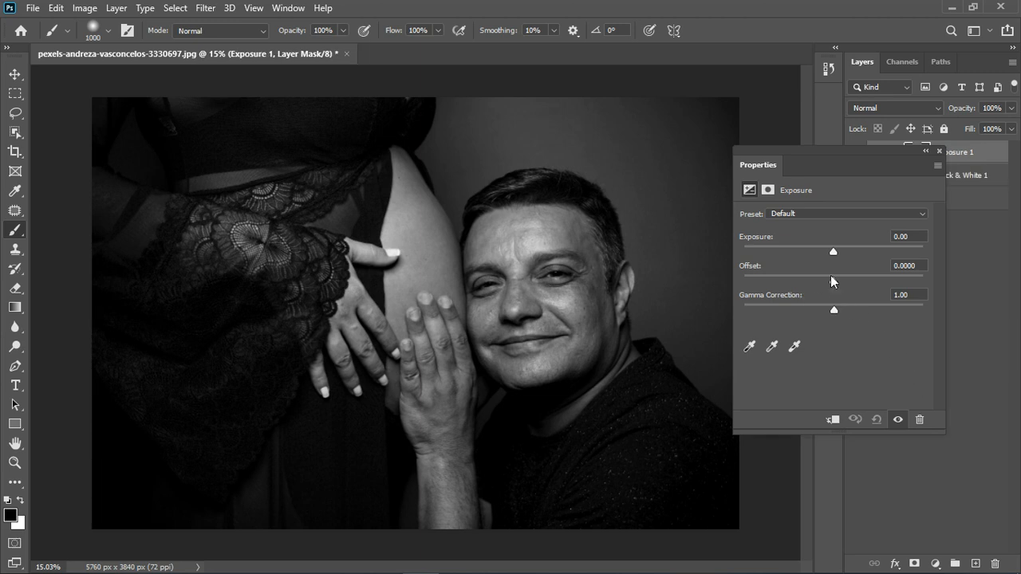
pyautogui.moveTo(836, 310); pyautogui.dragTo(846, 310)
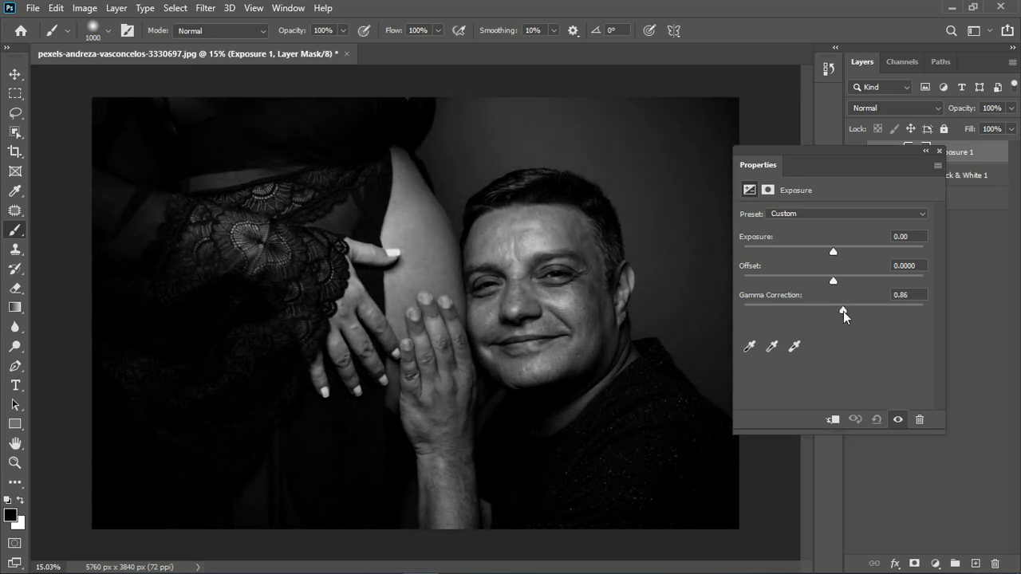
pyautogui.click(939, 152)
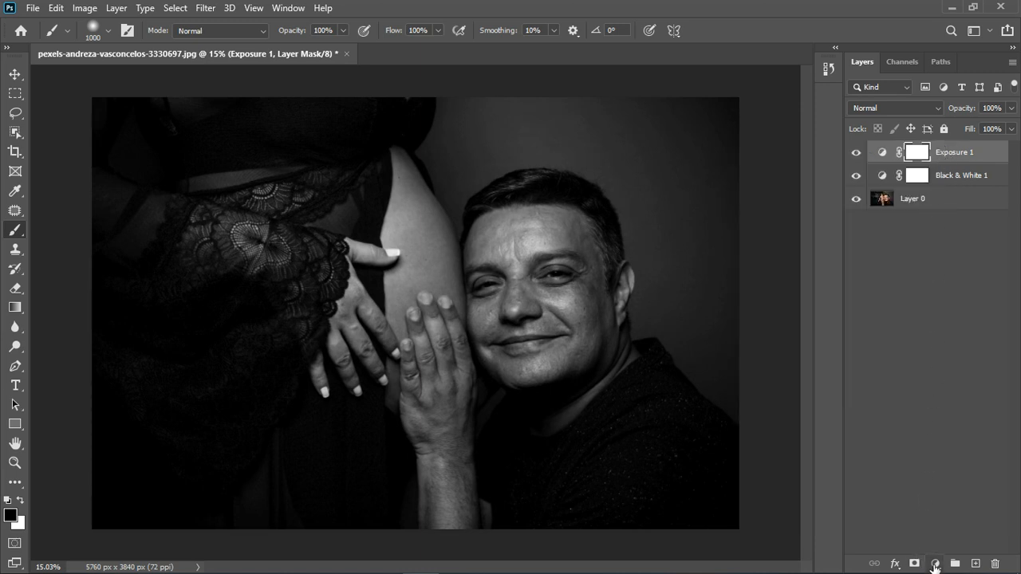
# Step: Add a Brightness/Contrast adjustment layer with Brightness set to 43
pyautogui.click(936, 564)
pyautogui.click(949, 347)
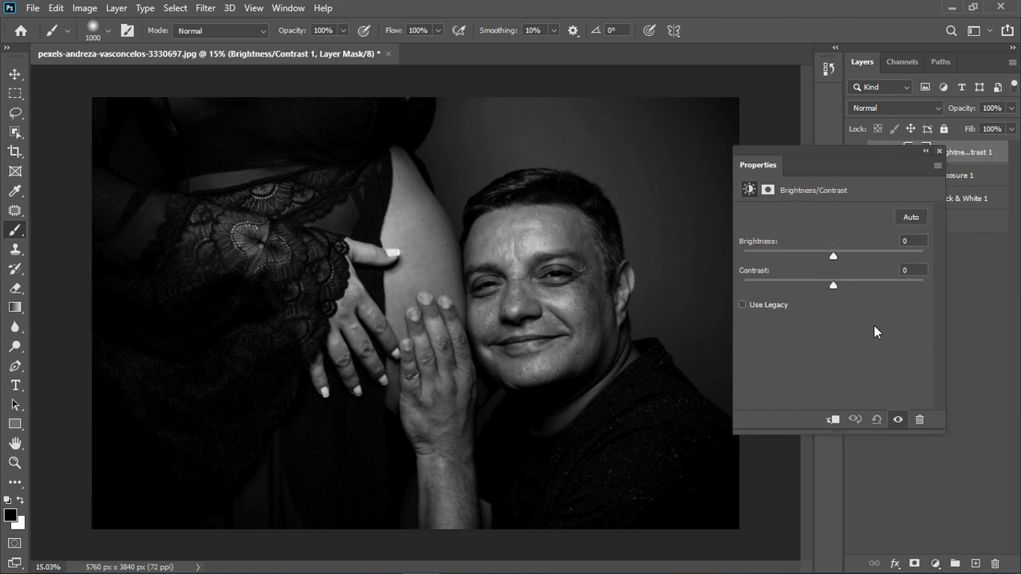
pyautogui.moveTo(844, 257); pyautogui.dragTo(859, 256)
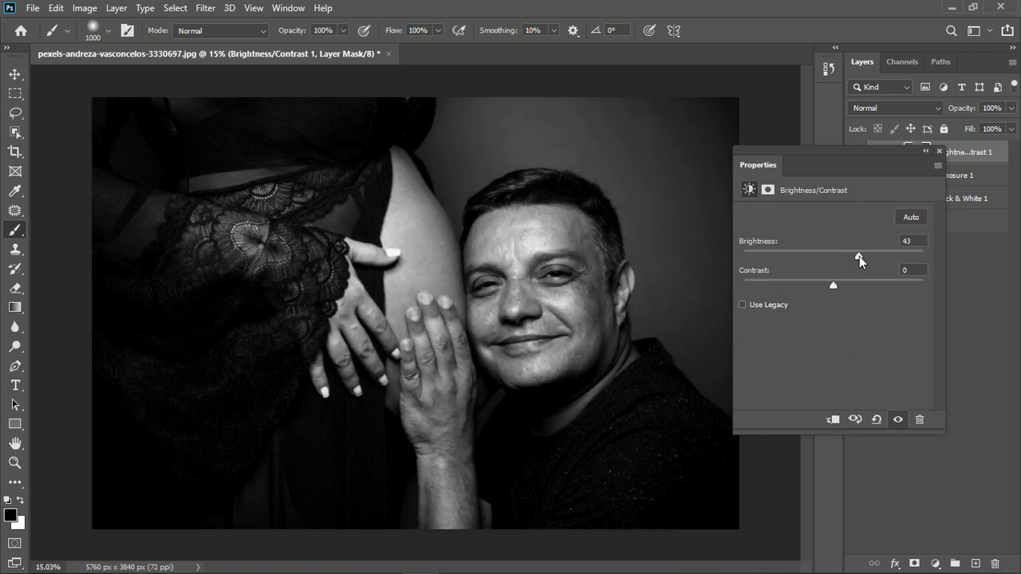
pyautogui.click(939, 151)
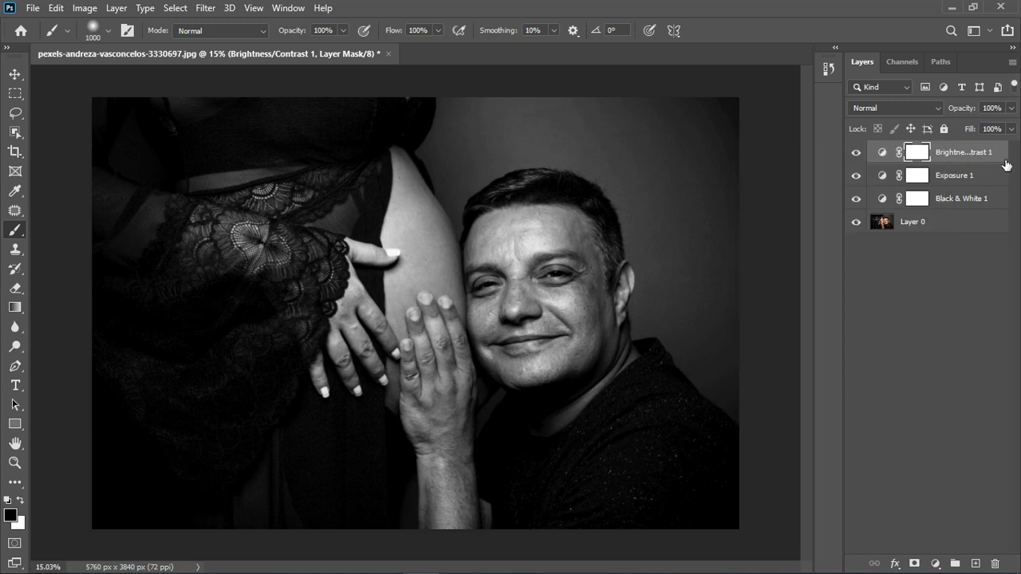
# Step: Raise the black threshold of This Layer in the Brightness/Contrast layer's Blend If settings to exclude the dark tones
pyautogui.doubleClick(1008, 163)
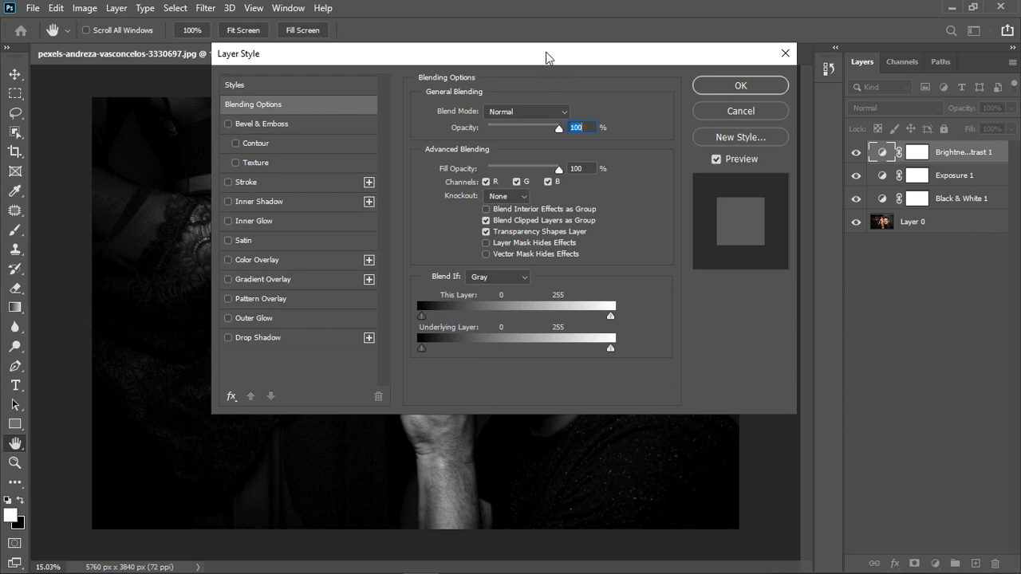
pyautogui.moveTo(548, 57); pyautogui.dragTo(935, 48)
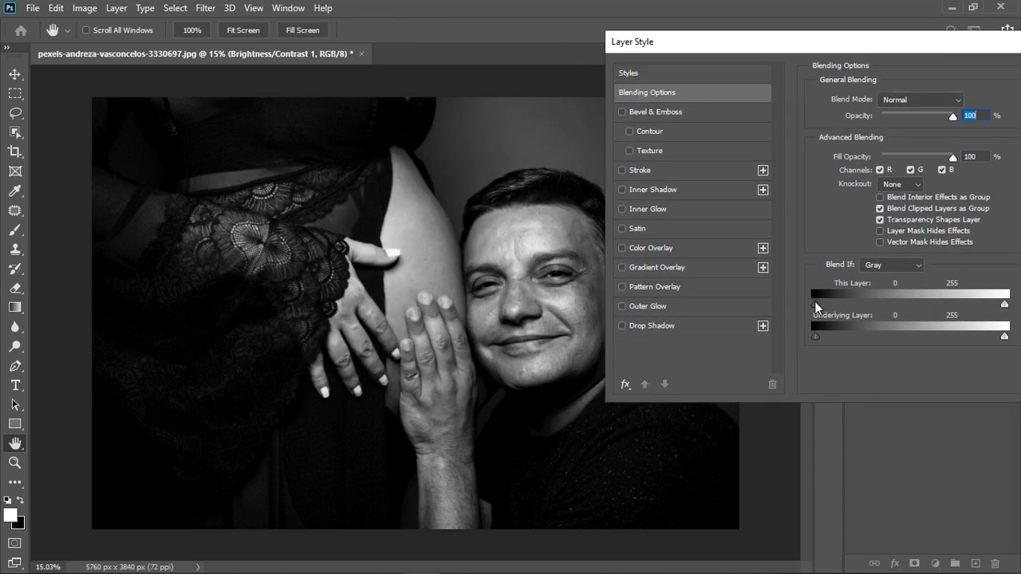
pyautogui.moveTo(815, 303); pyautogui.dragTo(892, 305)
pyautogui.moveTo(902, 41); pyautogui.dragTo(525, 58)
pyautogui.click(728, 89)
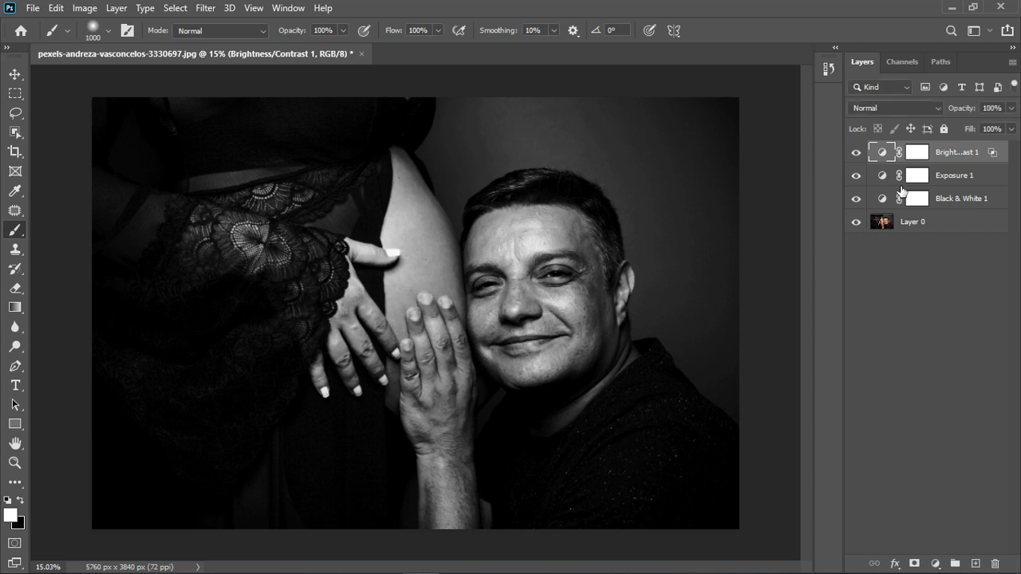
# Step: Group the Brightness/Contrast, Exposure and Black & White adjustment layers together
pyautogui.keyDown('ctrl'); pyautogui.click(964, 201); pyautogui.keyUp('ctrl')
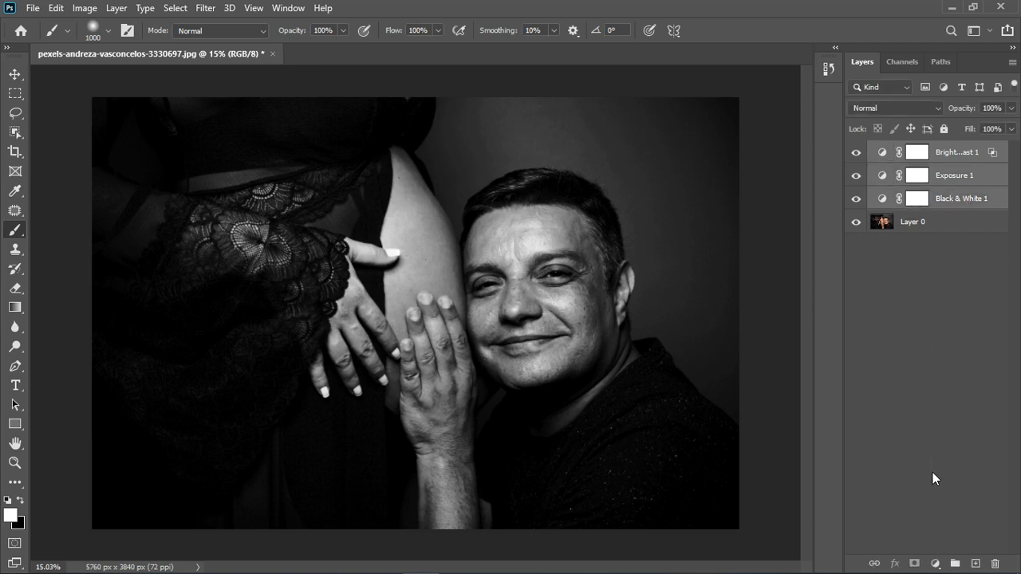
pyautogui.click(957, 563)
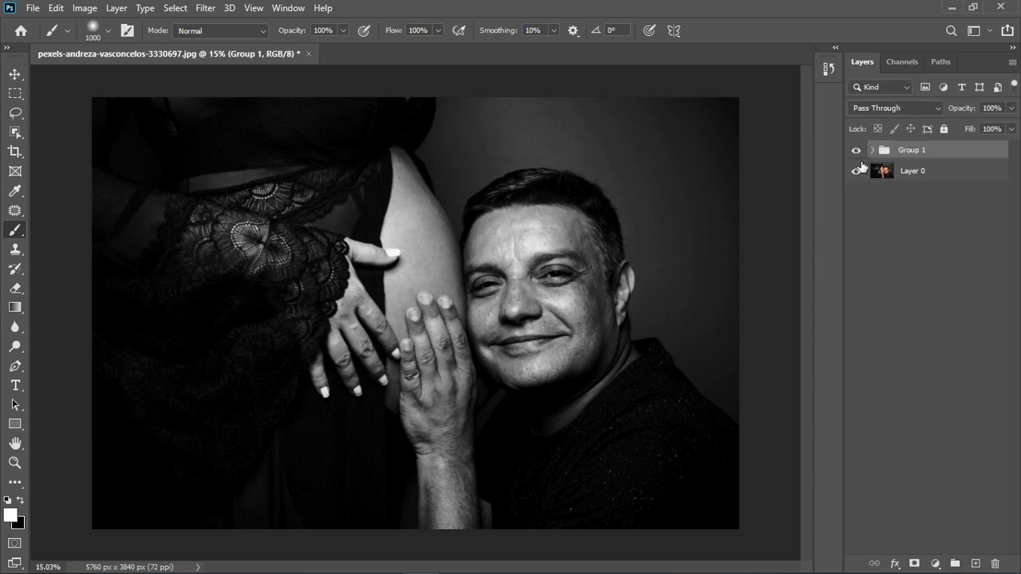
# Step: Add a Curves adjustment layer above the group and pull the RGB curve's midpoint down to darken the midtones
pyautogui.click(936, 565)
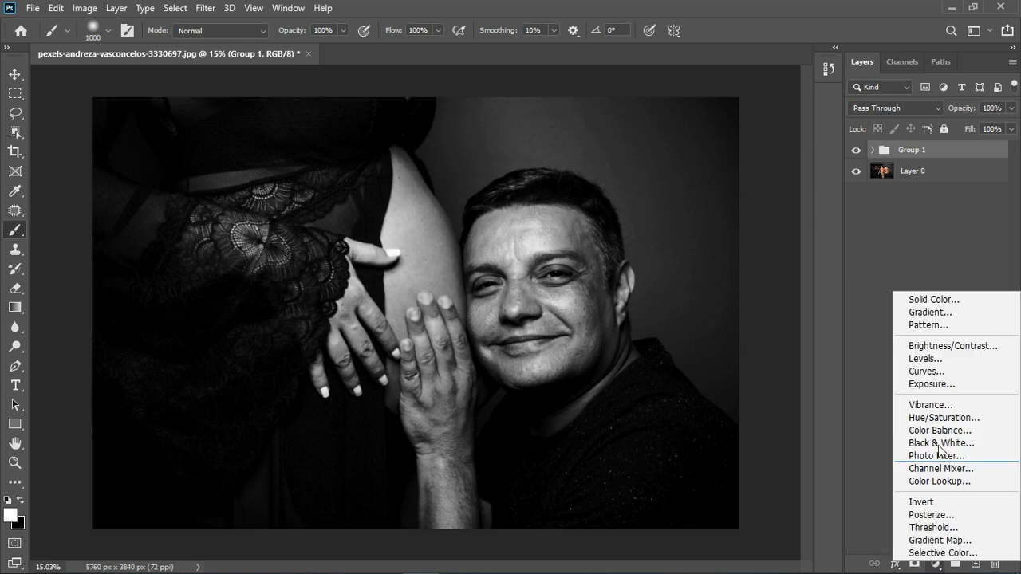
pyautogui.click(945, 373)
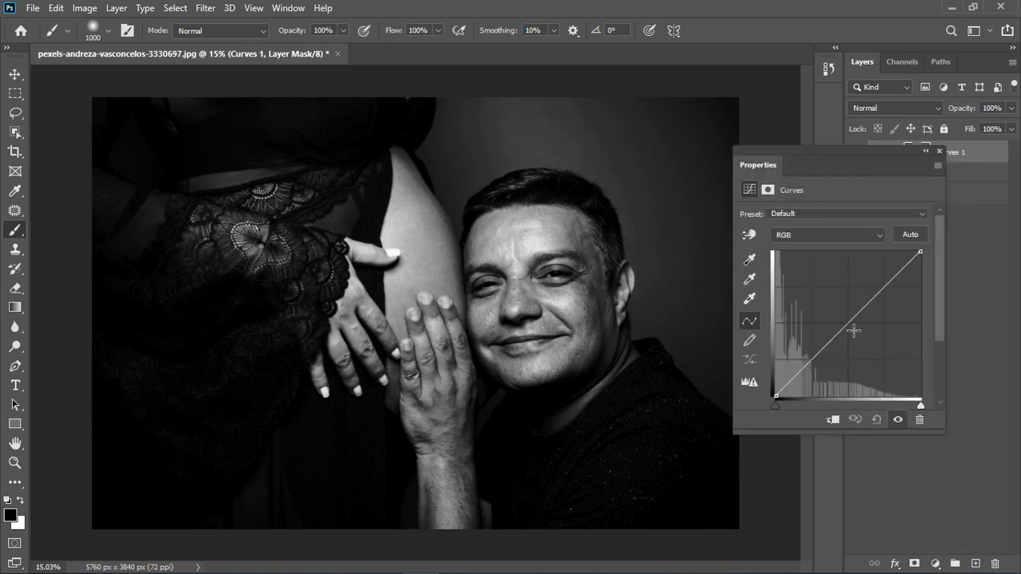
pyautogui.click(853, 327)
pyautogui.moveTo(861, 333); pyautogui.dragTo(866, 335)
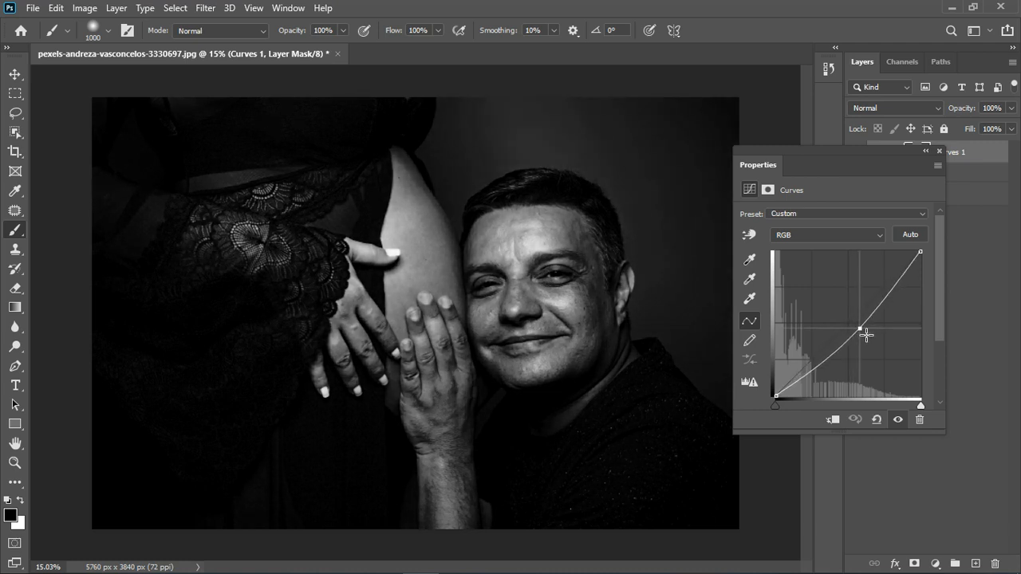
pyautogui.click(940, 151)
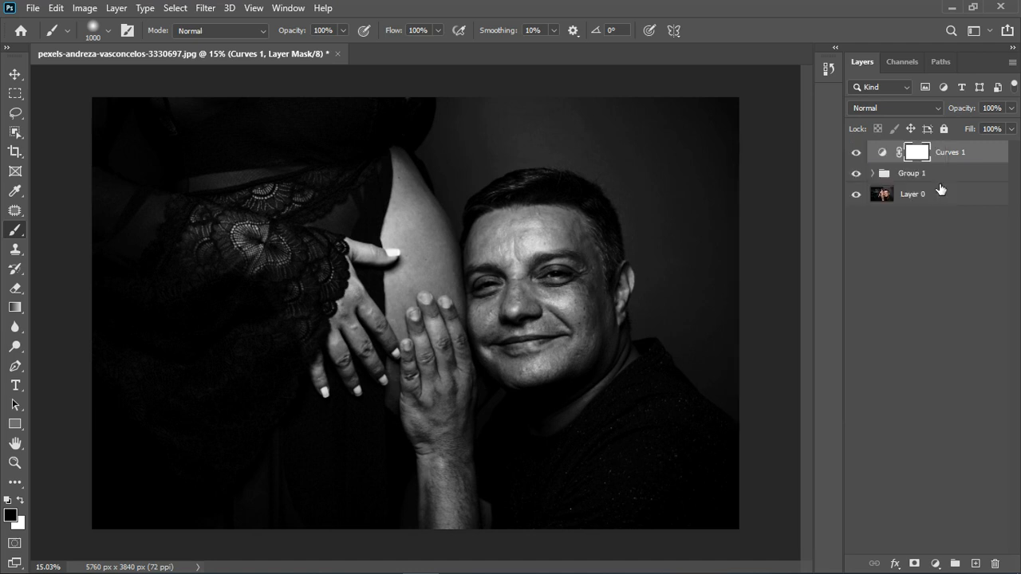
# Step: Split the This Layer black threshold in the Curves layer's Blend If settings to 12 / 41
pyautogui.click(997, 160)
pyautogui.doubleClick(998, 160)
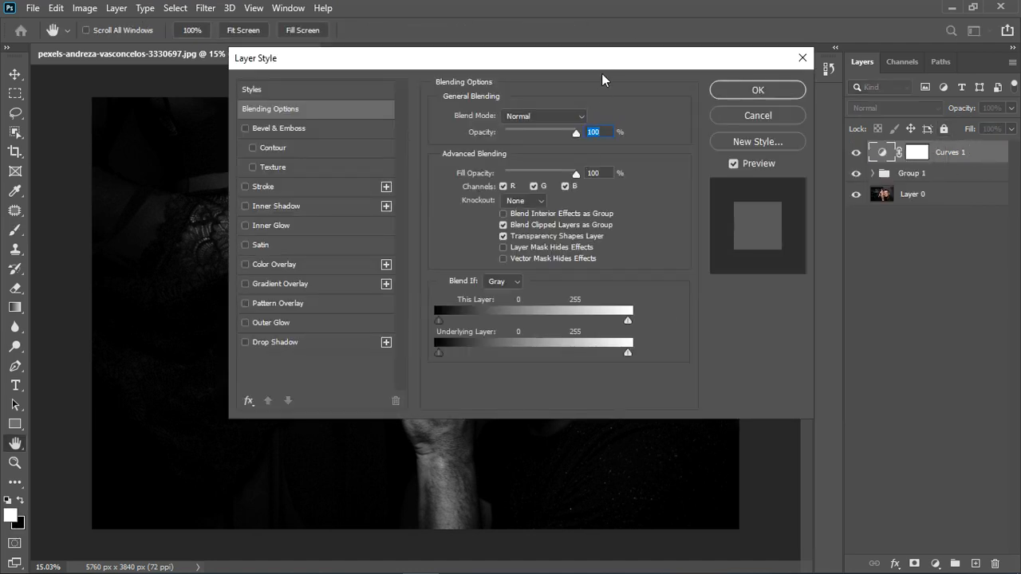
pyautogui.moveTo(607, 64); pyautogui.dragTo(861, 78)
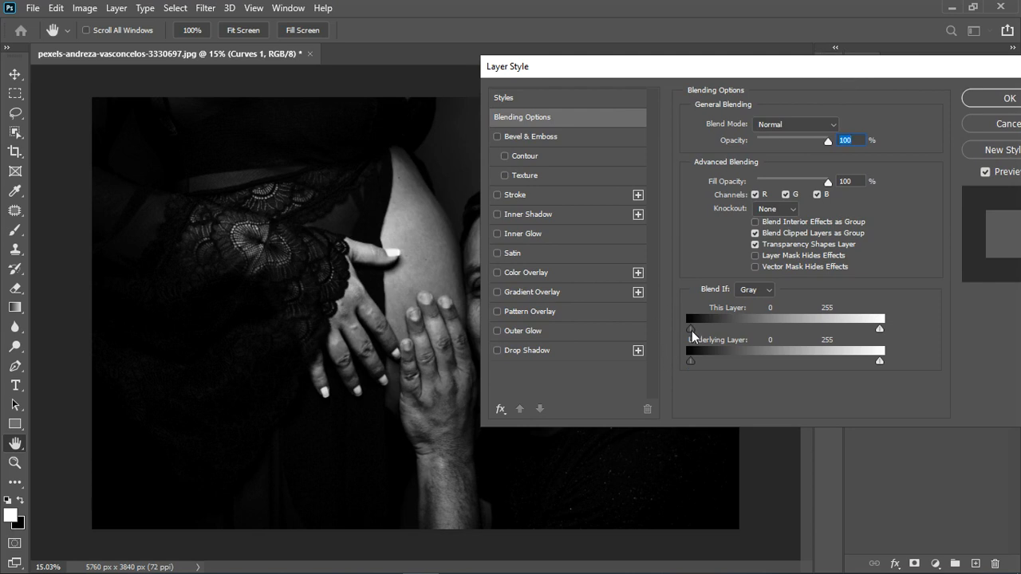
pyautogui.moveTo(692, 331); pyautogui.dragTo(701, 328)
pyautogui.keyDown('alt'); pyautogui.moveTo(699, 328); pyautogui.dragTo(723, 329); pyautogui.keyUp('alt')
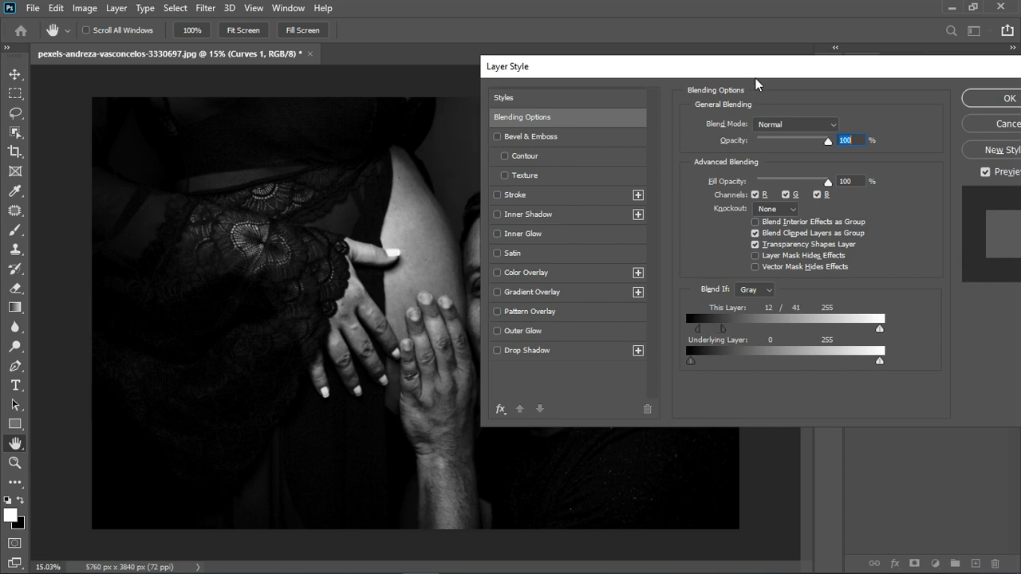
pyautogui.moveTo(756, 85); pyautogui.dragTo(667, 80)
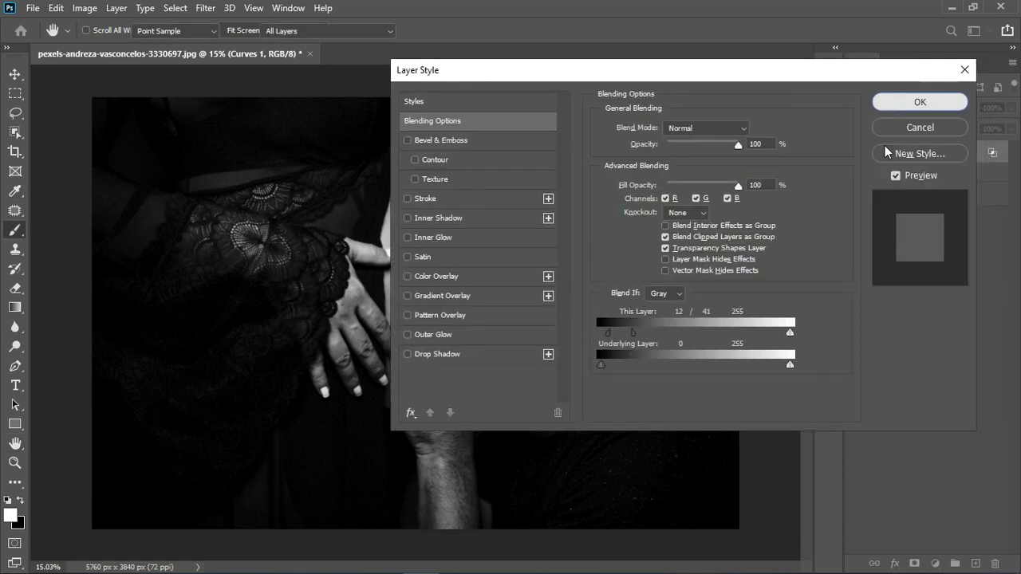
pyautogui.click(894, 103)
# Step: Add a second Curves adjustment layer and move its white input point slightly inward to brighten the highlights
pyautogui.click(936, 564)
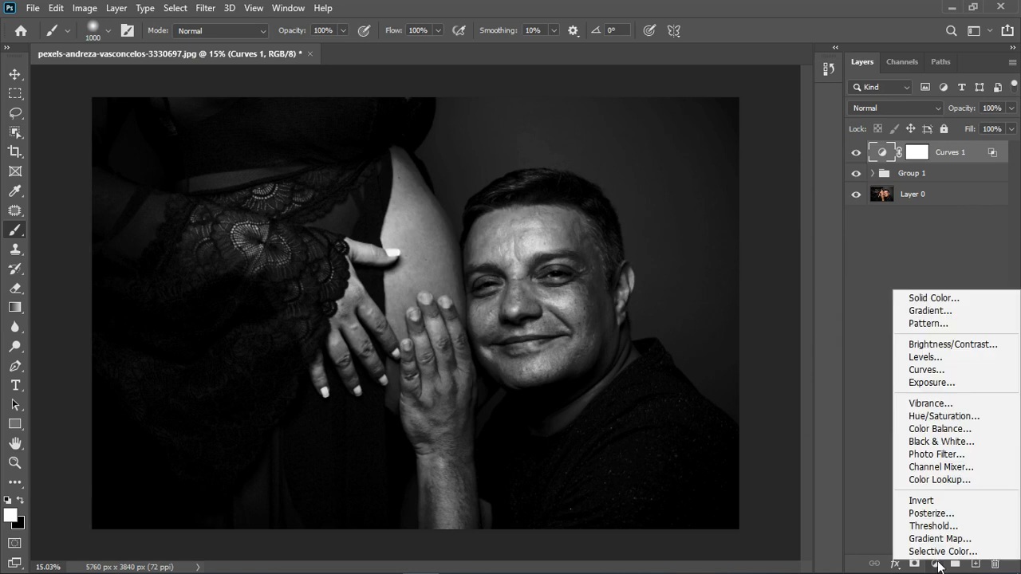
pyautogui.click(950, 369)
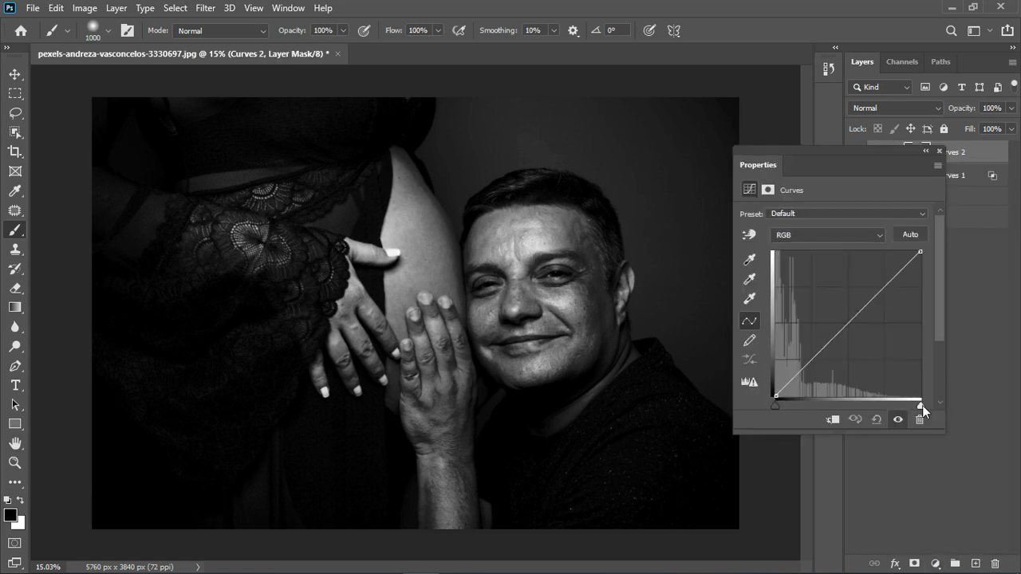
pyautogui.moveTo(922, 406); pyautogui.dragTo(909, 403)
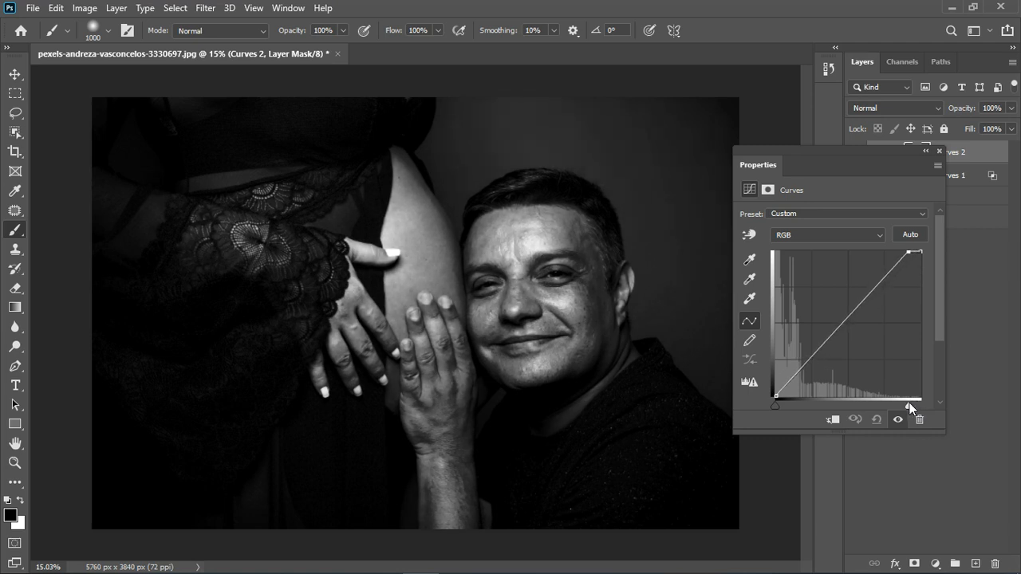
pyautogui.click(937, 151)
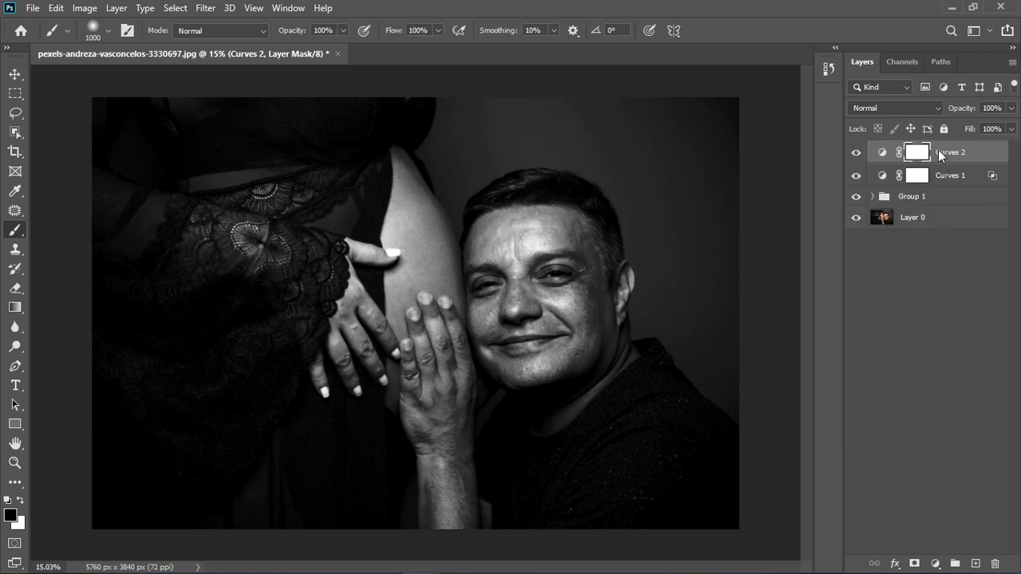
# Step: Add a third Curves adjustment layer, pulling the RGB curve's shadows slightly down and anchoring a point in the highlights
pyautogui.click(936, 564)
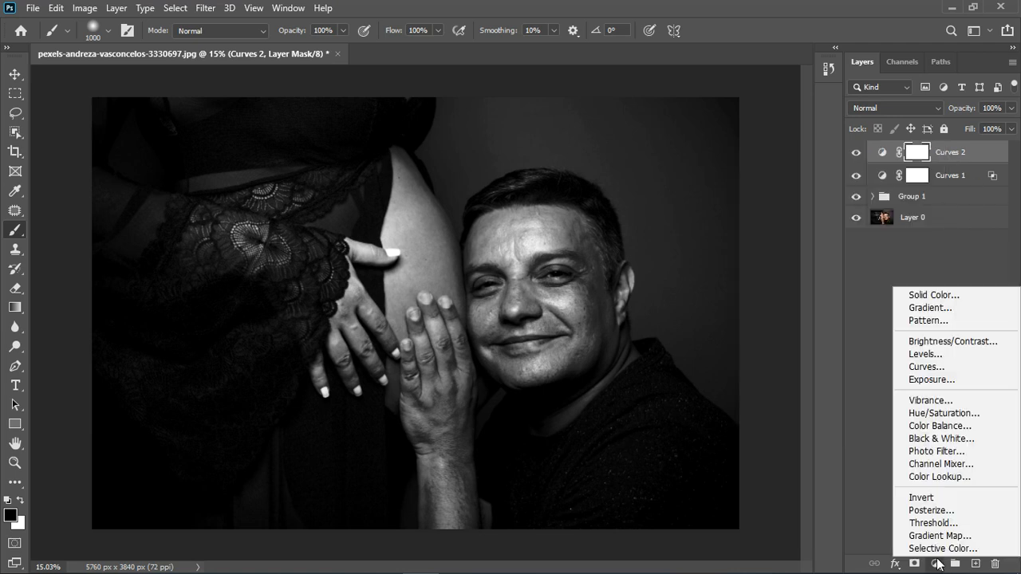
pyautogui.click(935, 367)
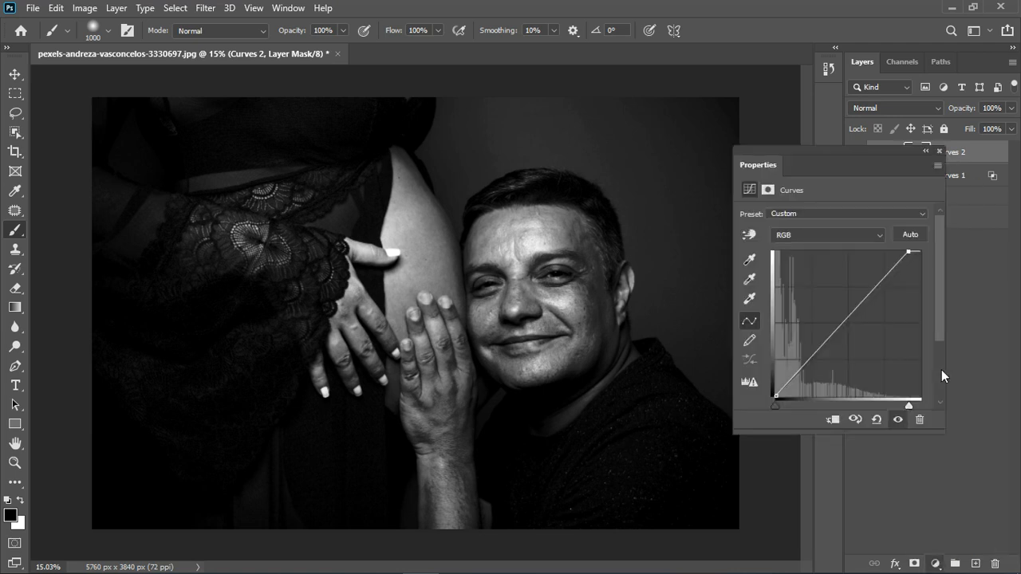
pyautogui.click(810, 369)
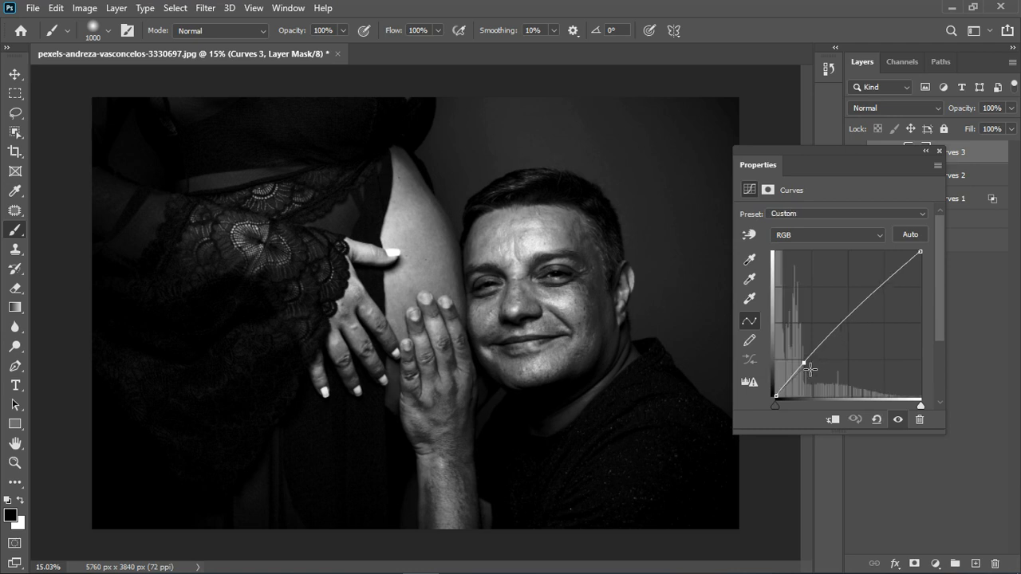
pyautogui.click(885, 296)
pyautogui.moveTo(886, 295); pyautogui.dragTo(890, 297)
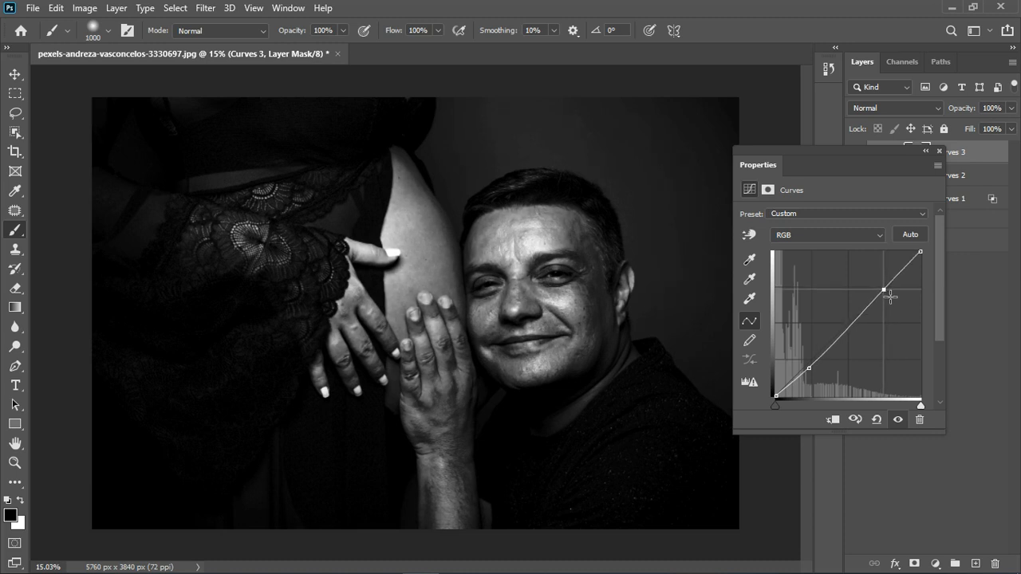
pyautogui.click(939, 152)
# Step: Lower the third Curves layer's opacity to 77%
pyautogui.click(1011, 108)
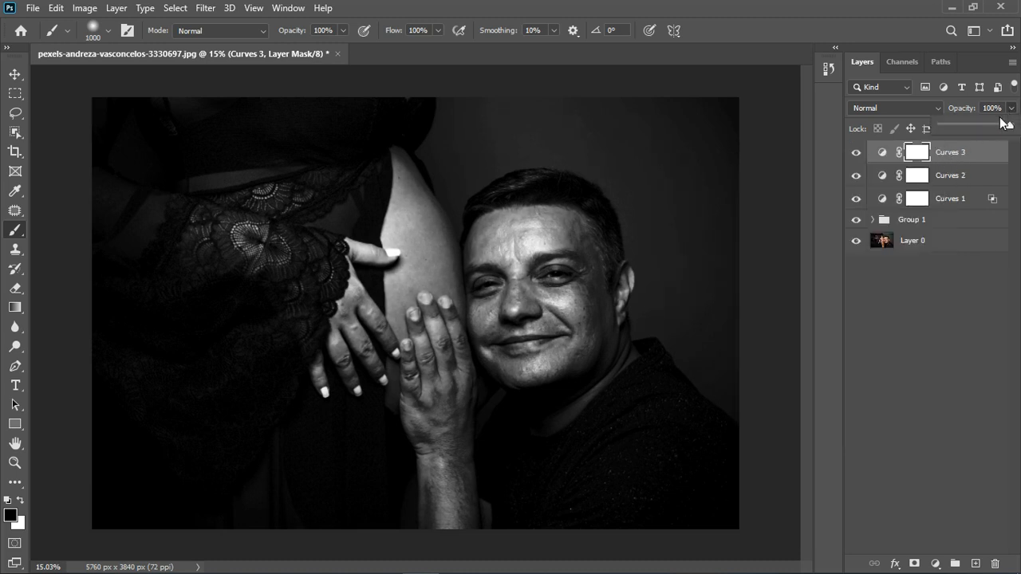
pyautogui.moveTo(1012, 125); pyautogui.dragTo(994, 126)
pyautogui.click(952, 271)
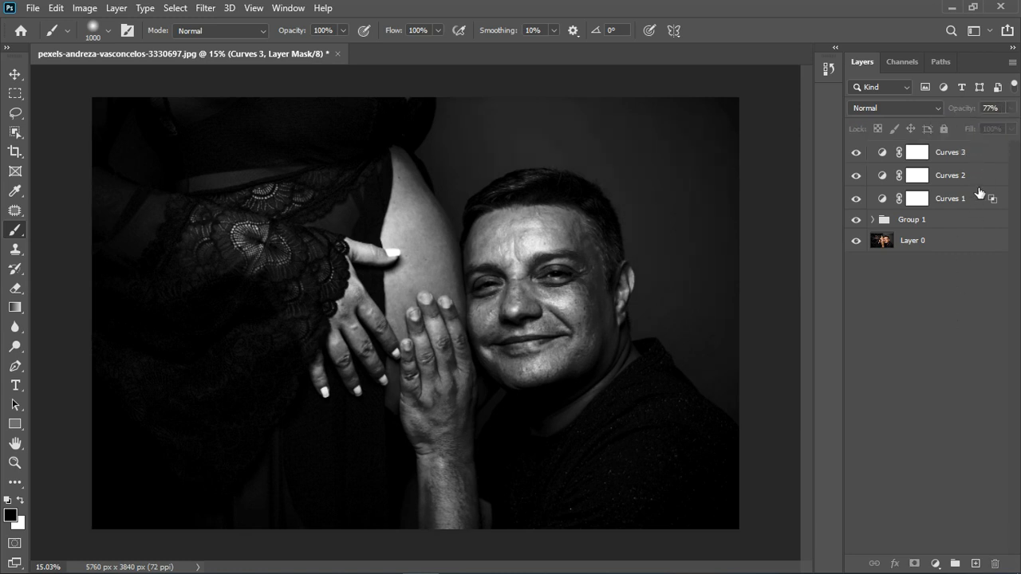
# Step: Group the three Curves adjustment layers together and toggle the new group's visibility to check its effect
pyautogui.click(984, 176)
pyautogui.keyDown('shift'); pyautogui.click(986, 159); pyautogui.keyUp('shift')
pyautogui.keyDown('shift'); pyautogui.click(977, 200); pyautogui.keyUp('shift')
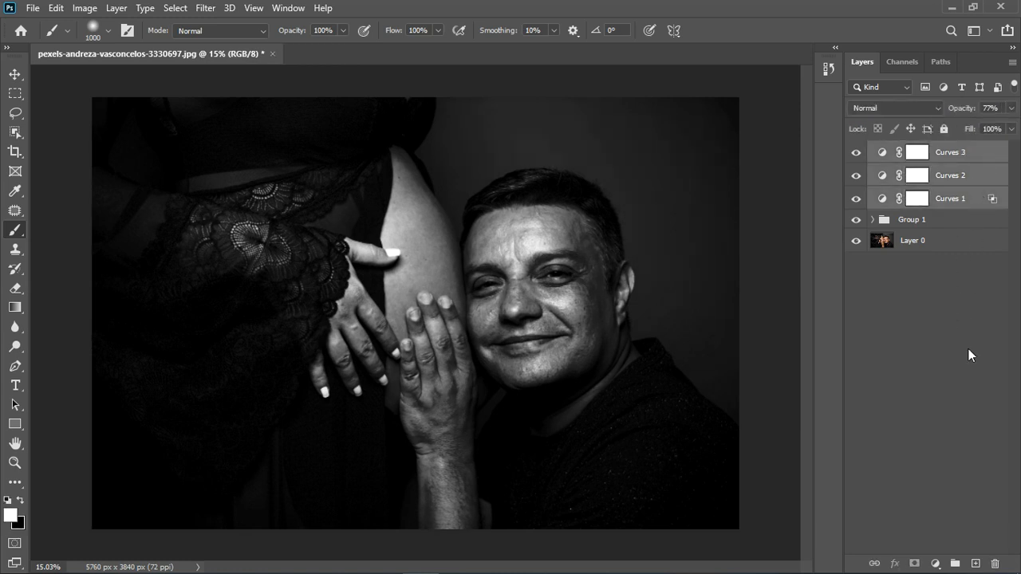
pyautogui.click(955, 563)
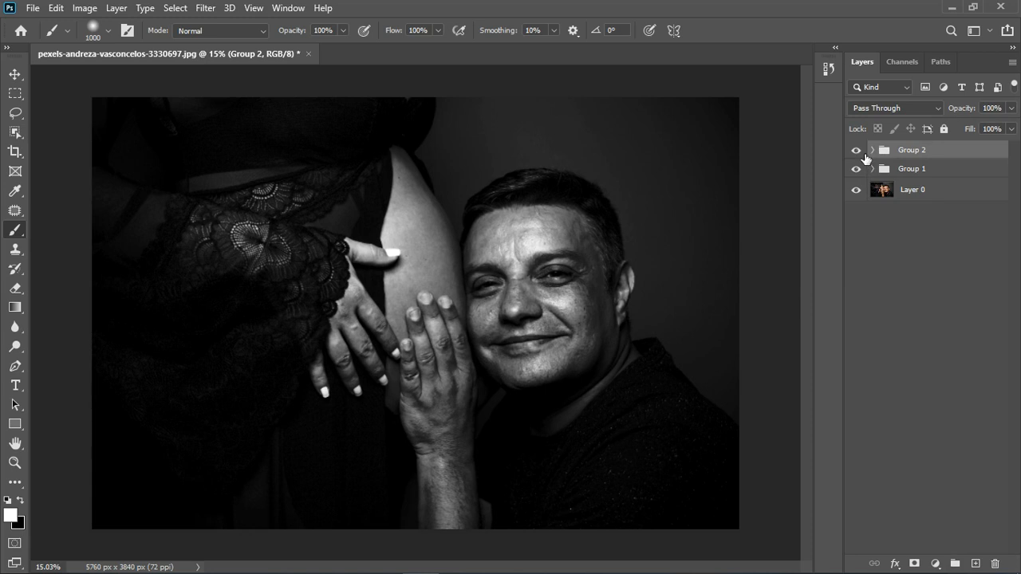
pyautogui.click(864, 154)
pyautogui.click(863, 154)
# Step: Add a Levels adjustment layer above the groups and set its white input level to 234
pyautogui.click(936, 563)
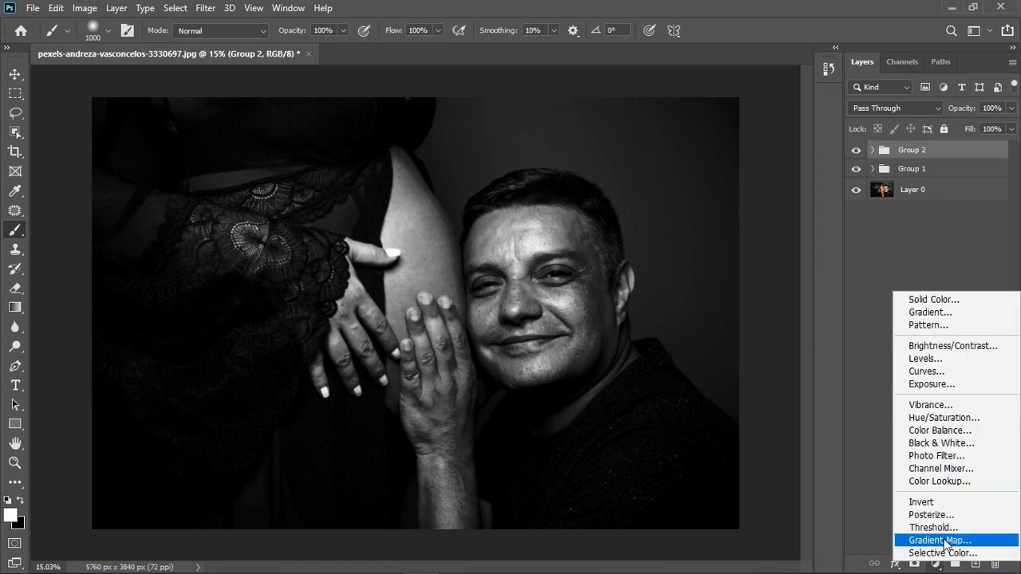
pyautogui.click(969, 366)
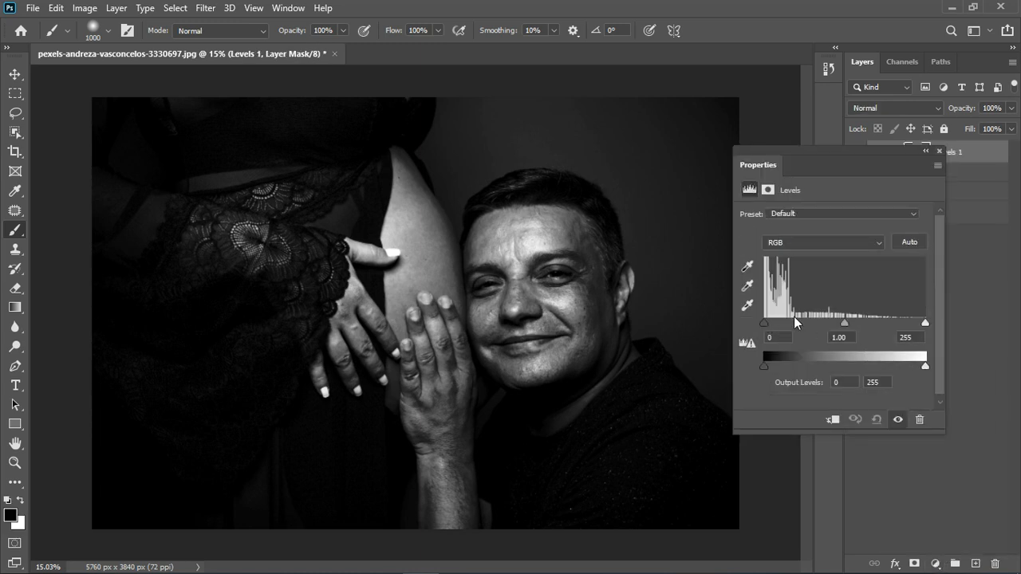
pyautogui.moveTo(925, 323)
pyautogui.mouseDown()
pyautogui.moveTo(890, 318)
pyautogui.moveTo(913, 314)
pyautogui.mouseUp()
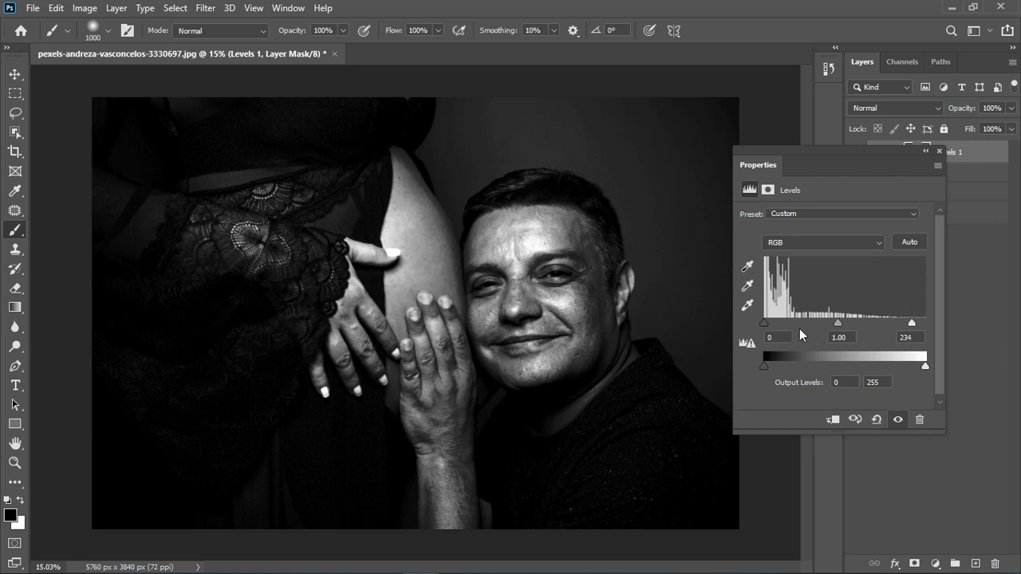
pyautogui.click(940, 150)
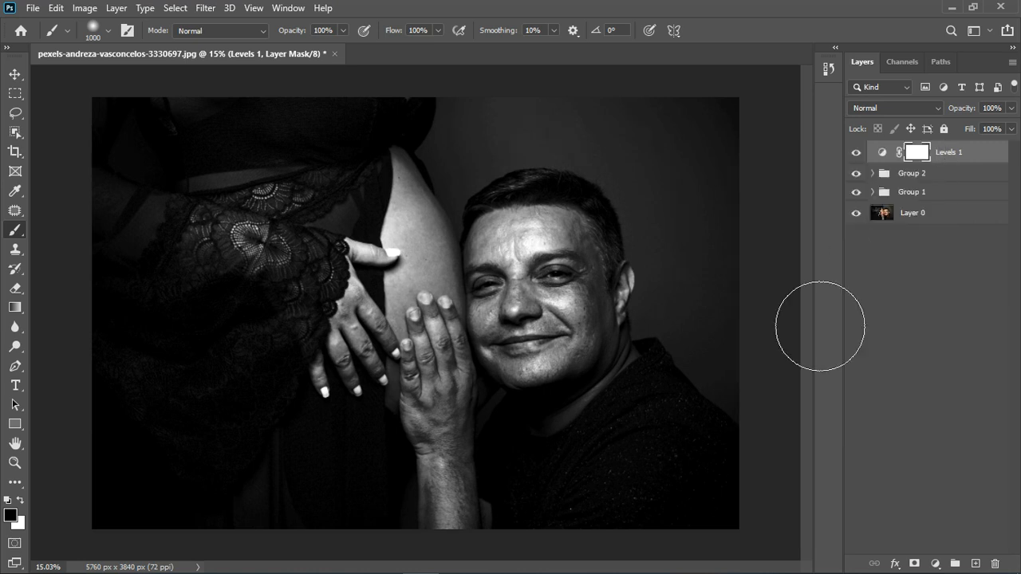
# Step: Pull the This Layer white slider inward in the Levels layer's Gray Blend If settings to soften its effect on the highlights
pyautogui.click(989, 160)
pyautogui.doubleClick(989, 159)
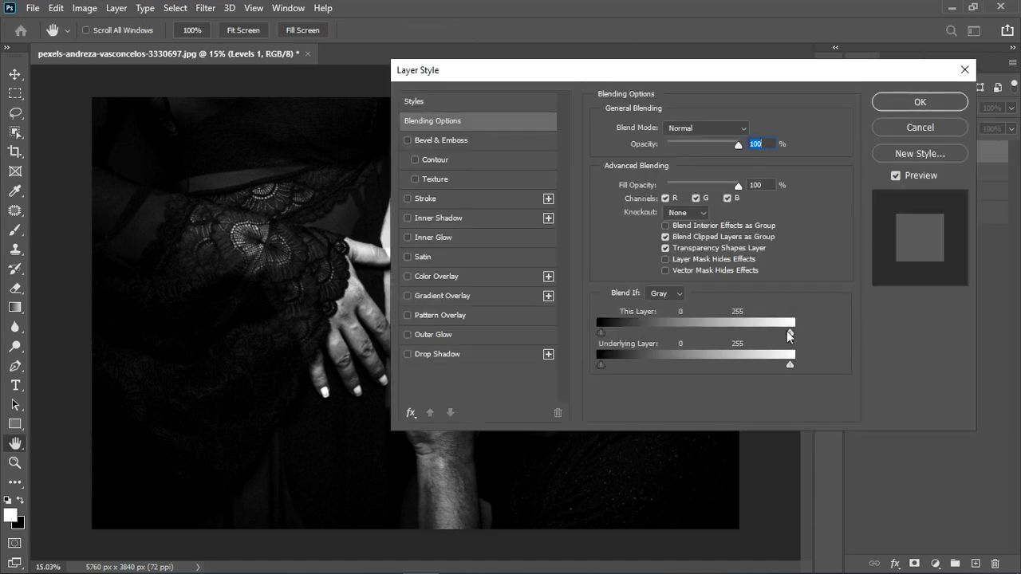
pyautogui.moveTo(788, 330); pyautogui.dragTo(785, 331)
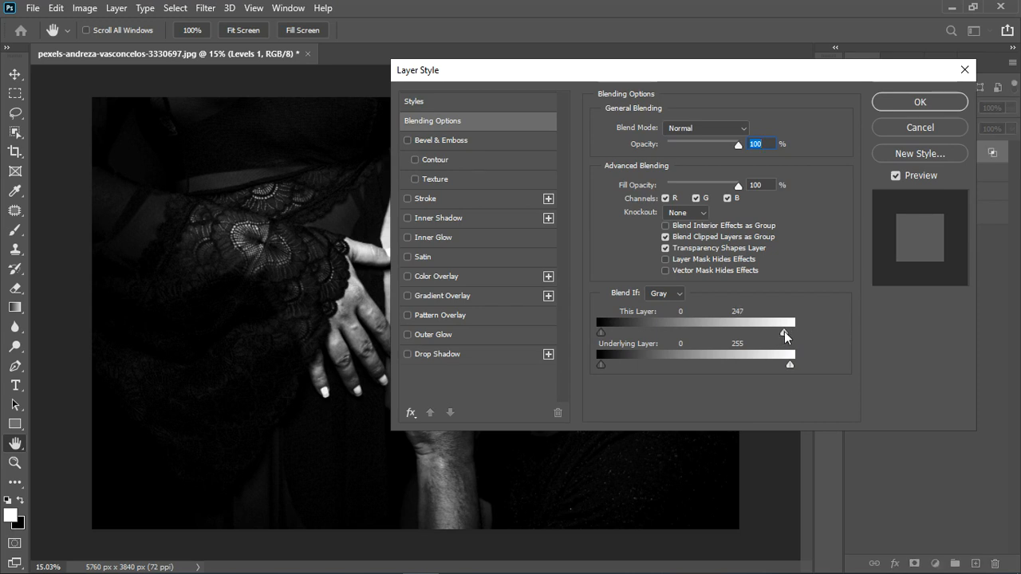
pyautogui.moveTo(754, 70); pyautogui.dragTo(1002, 54)
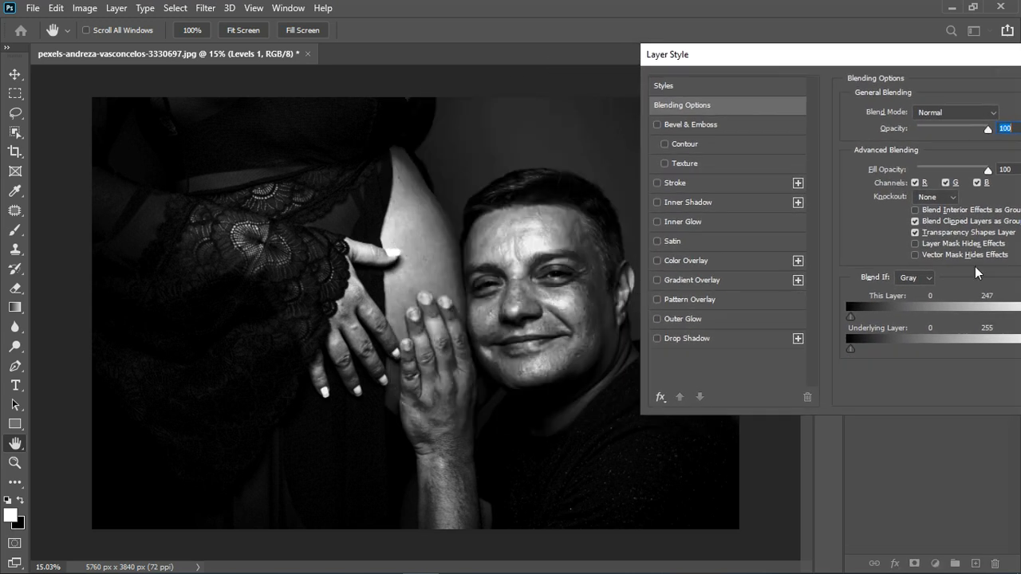
pyautogui.moveTo(911, 67); pyautogui.dragTo(863, 61)
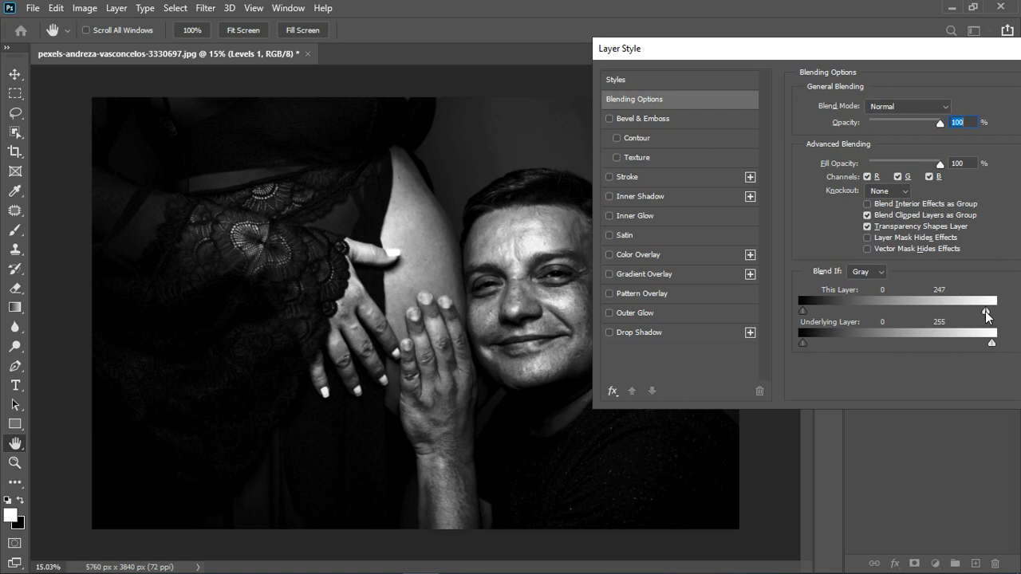
pyautogui.moveTo(982, 312); pyautogui.dragTo(912, 311)
pyautogui.moveTo(930, 53); pyautogui.dragTo(663, 62)
pyautogui.click(857, 91)
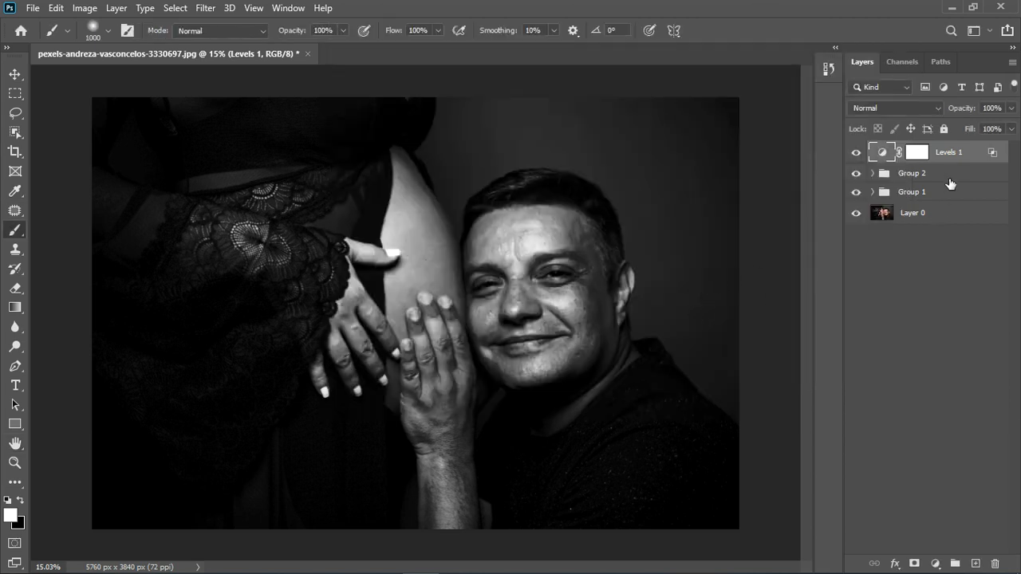
# Step: Compare the black and white result with the original by isolating and restoring Layer 0's visibility, and inspect the face up close
pyautogui.keyDown('alt'); pyautogui.click(858, 213); pyautogui.keyUp('alt')
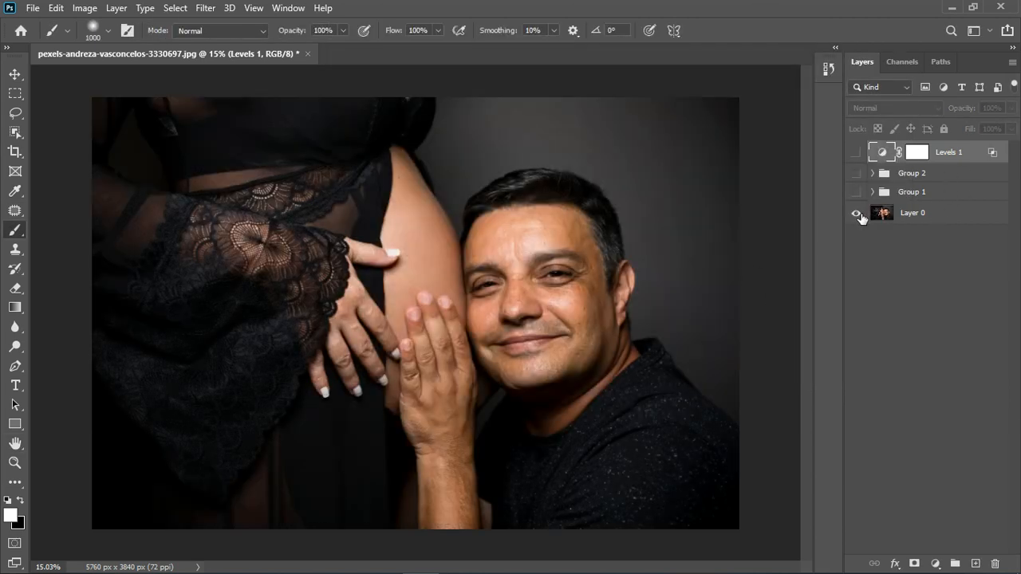
pyautogui.keyDown('alt'); pyautogui.click(857, 214); pyautogui.keyUp('alt')
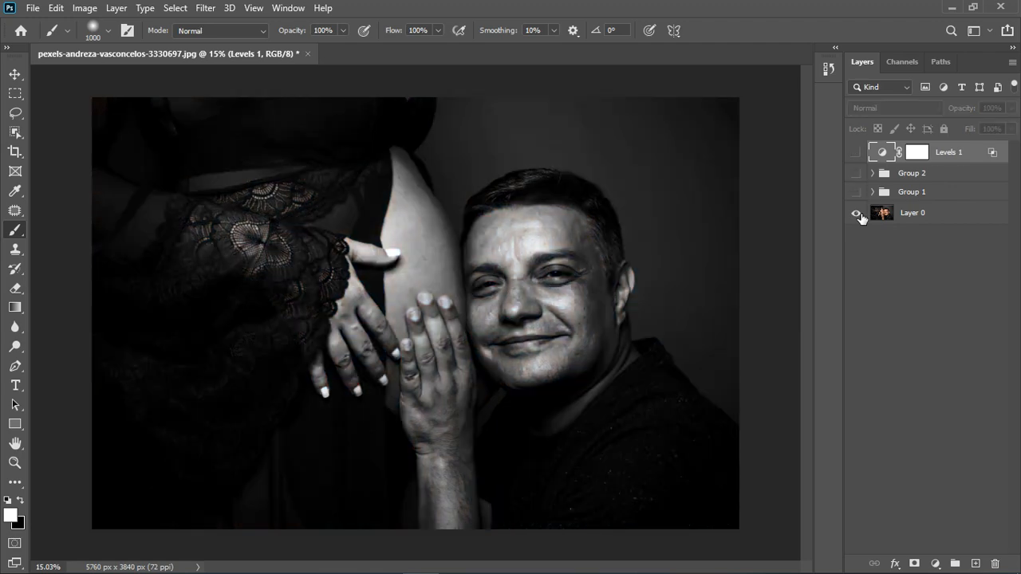
pyautogui.keyDown('alt'); pyautogui.click(858, 214); pyautogui.keyUp('alt')
pyautogui.keyDown('alt'); pyautogui.click(858, 214); pyautogui.keyUp('alt')
pyautogui.scroll(2, 522, 344)
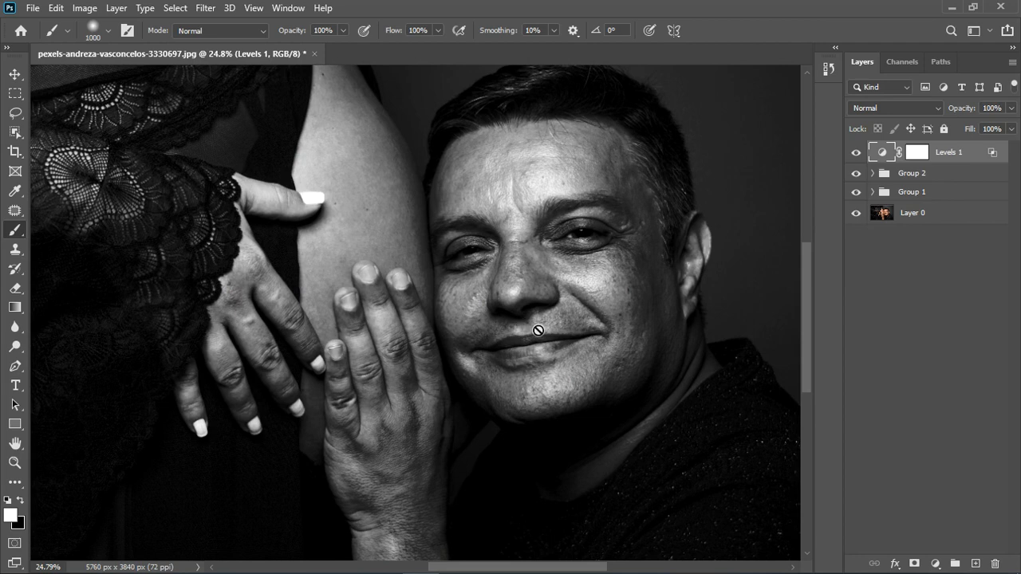
pyautogui.scroll(-1, 537, 271)
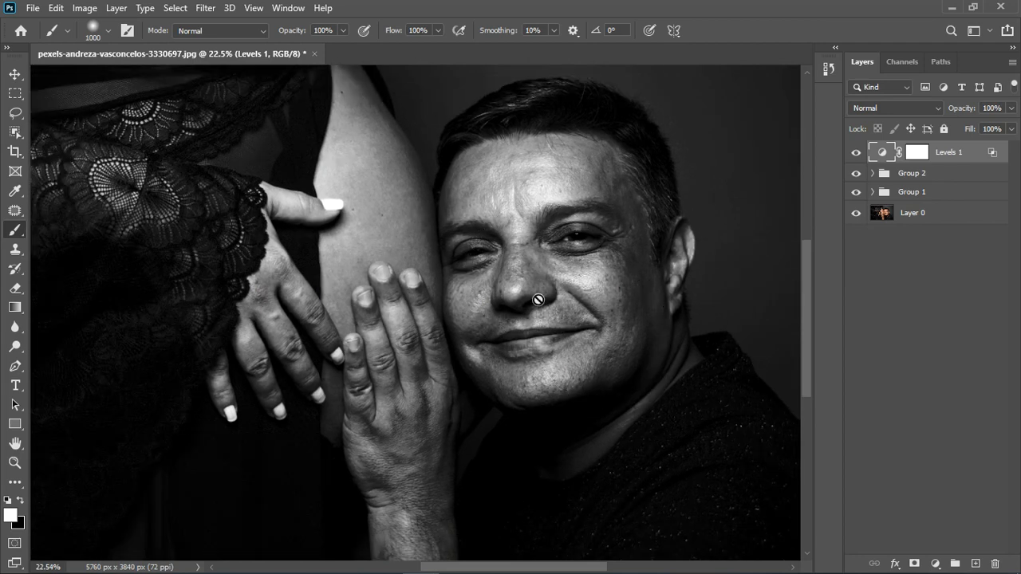